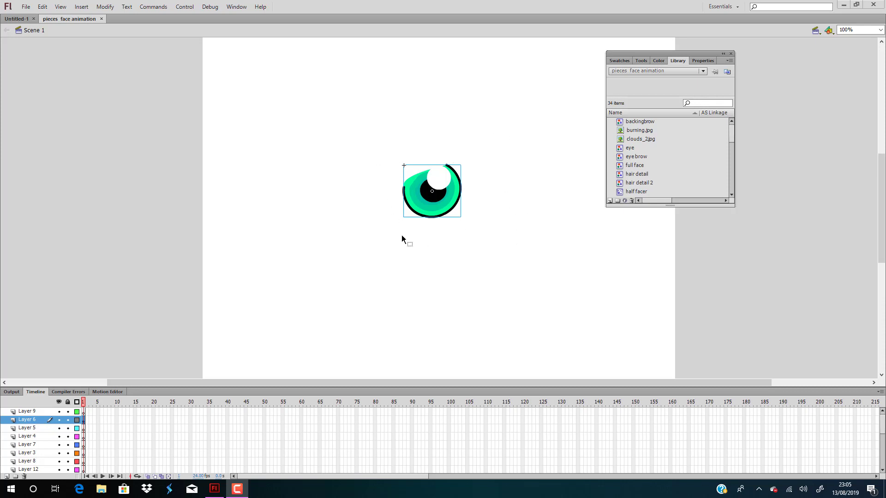
Step: Open the pupil symbol and examine which shape of the eye sits on each of its layers
{"action": "double_click", "coordinate": [444, 206]}
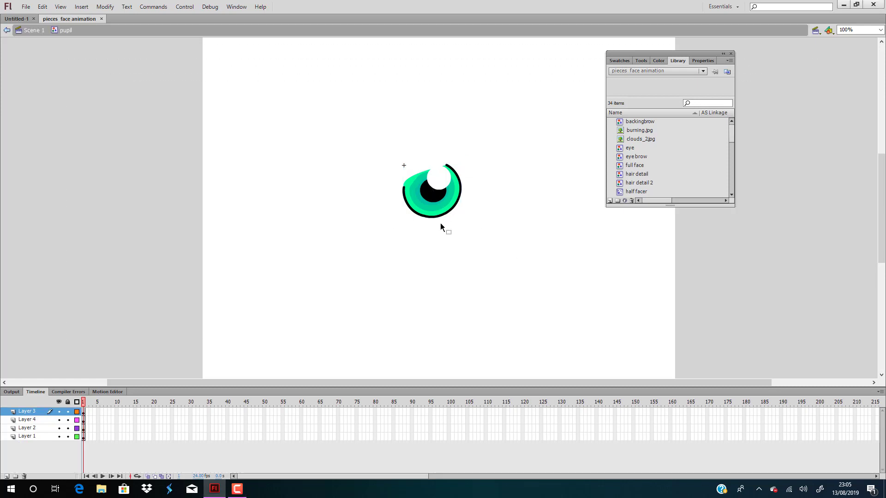
{"action": "left_click", "coordinate": [459, 184]}
{"action": "left_click", "coordinate": [448, 199]}
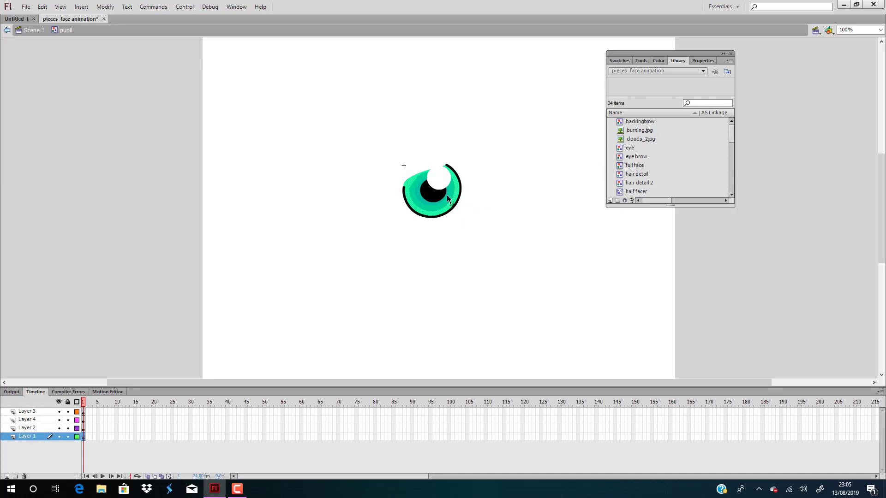
{"action": "left_click", "coordinate": [434, 202]}
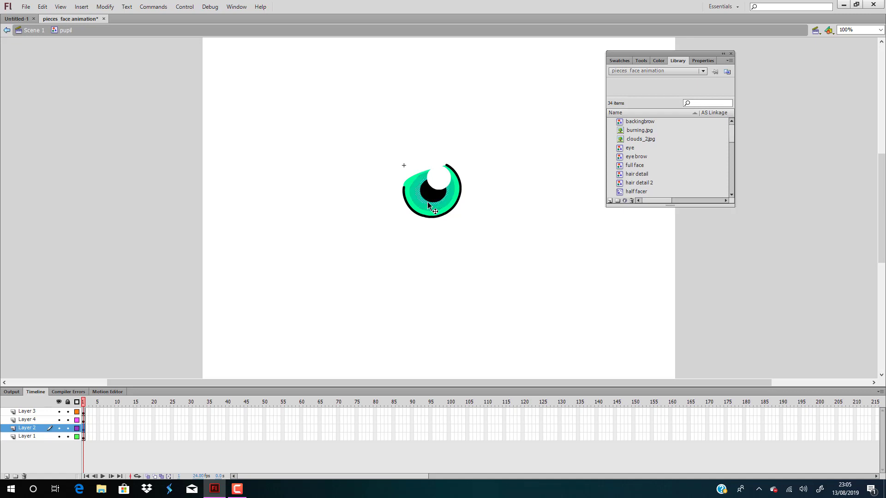
{"action": "left_click", "coordinate": [431, 199]}
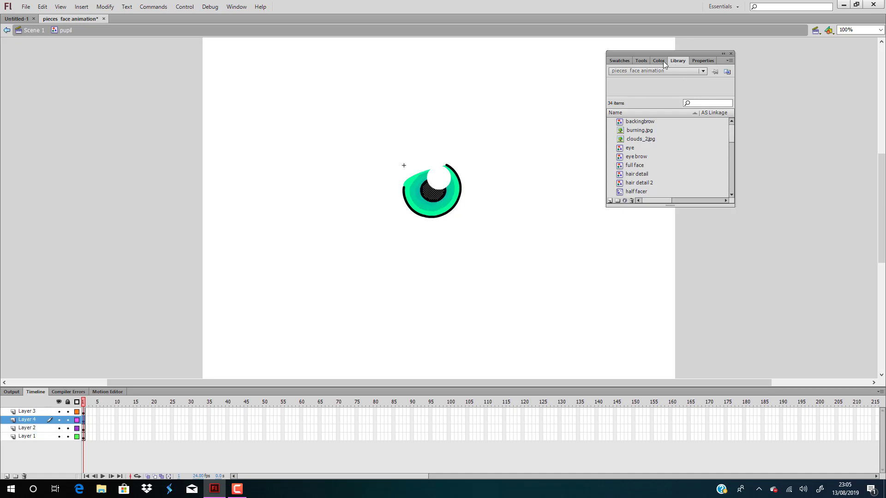
Step: Draw a large black oval on Layer 4 in the empty area below the pupil and break it apart into an editable shape
{"action": "left_click", "coordinate": [641, 62]}
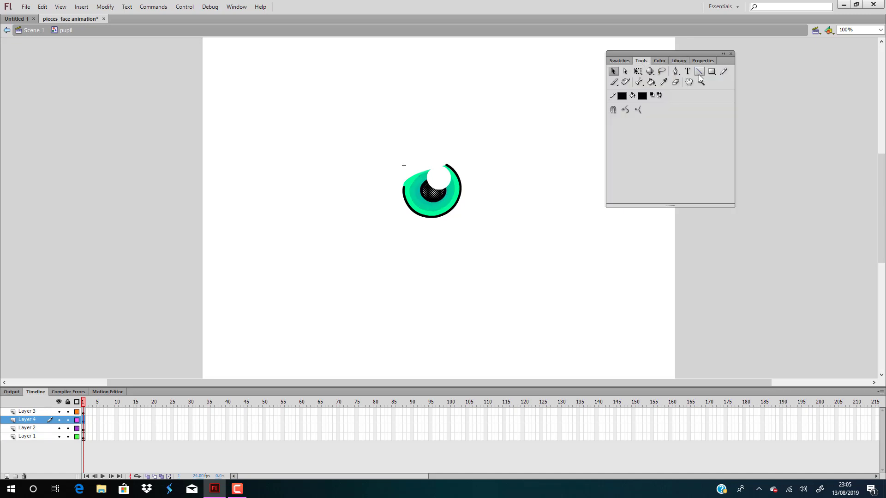
{"action": "left_click_drag", "start_coordinate": [711, 73], "coordinate": [730, 79]}
{"action": "left_click_drag", "start_coordinate": [242, 241], "coordinate": [330, 326]}
{"action": "left_click", "coordinate": [614, 71]}
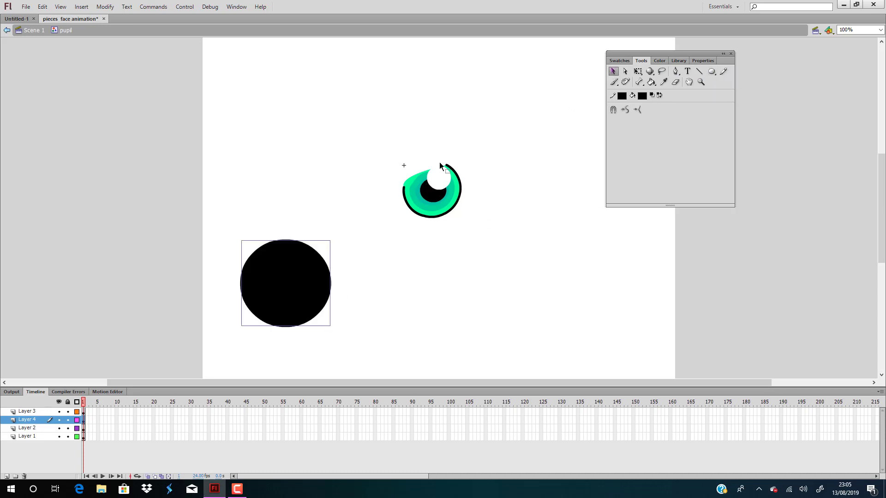
{"action": "key", "text": "ctrl+b"}
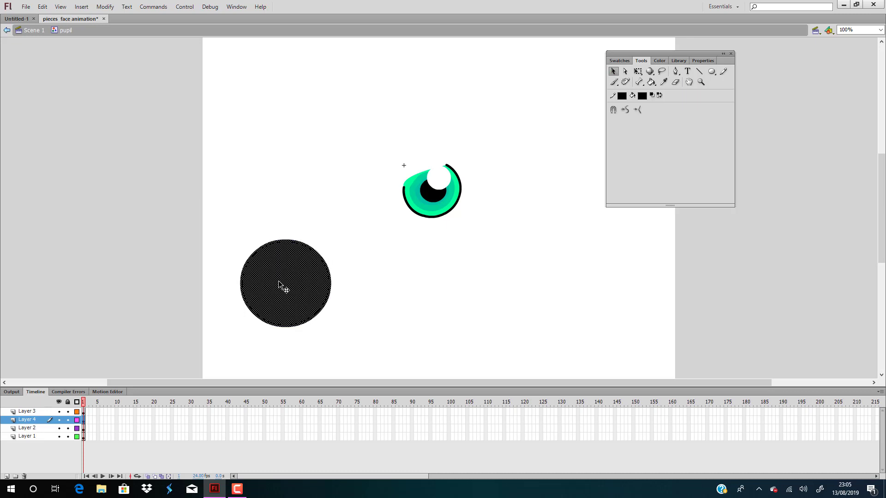
Step: Delete the black oval's outline so that only its fill is kept
{"action": "left_click", "coordinate": [365, 310]}
{"action": "left_click", "coordinate": [296, 283]}
{"action": "left_click", "coordinate": [388, 289]}
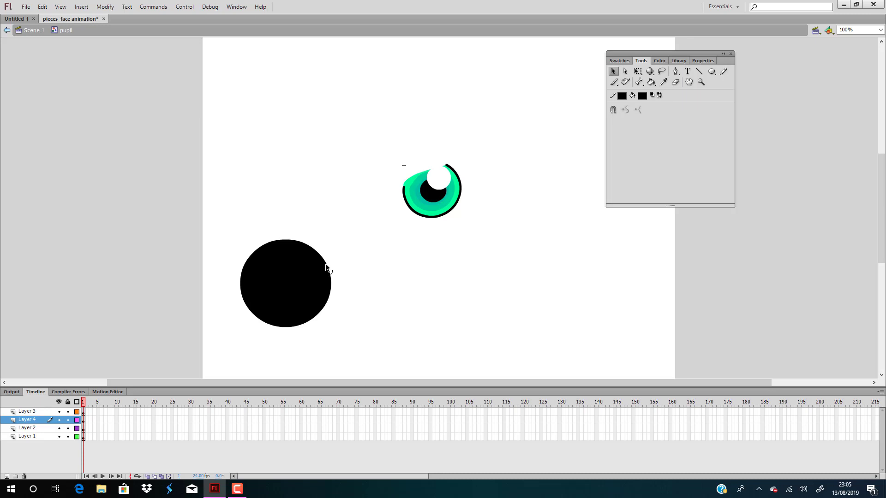
{"action": "left_click", "coordinate": [325, 264]}
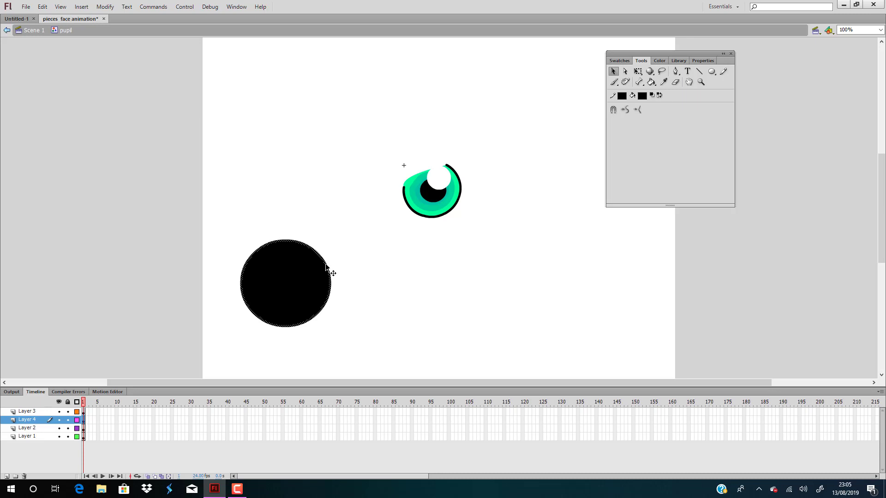
Step: Change the oval's fill to solid blue 005BD4
{"action": "left_click", "coordinate": [295, 278]}
{"action": "left_click", "coordinate": [660, 61]}
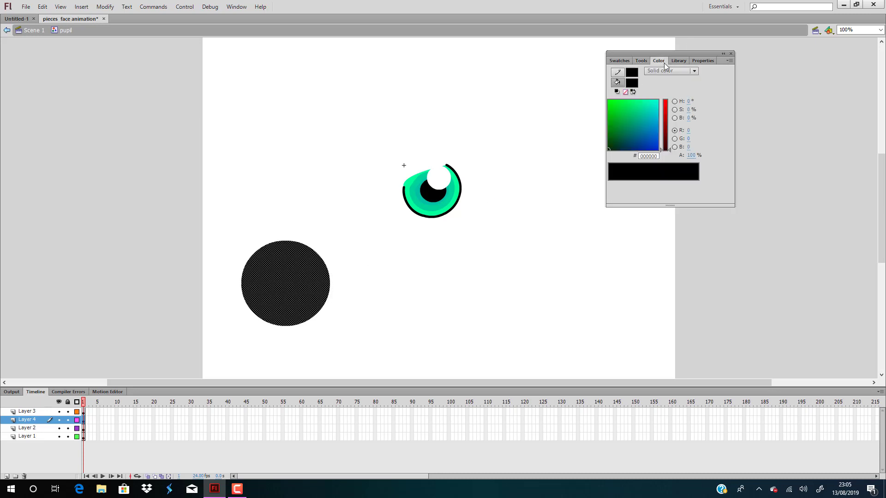
{"action": "left_click", "coordinate": [650, 132]}
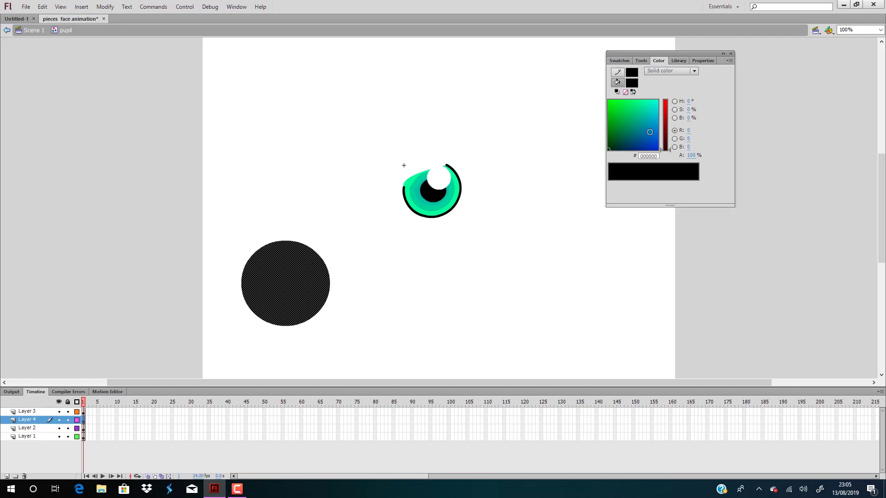
{"action": "left_click", "coordinate": [546, 306]}
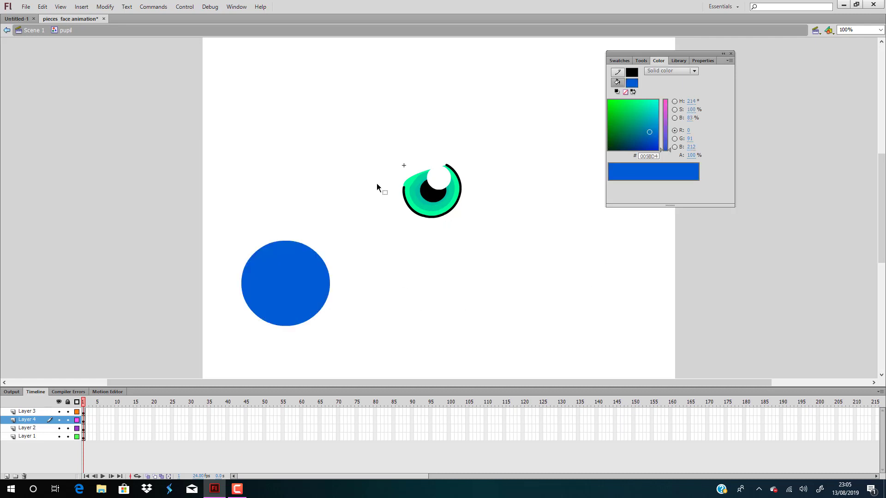
Step: Try scaling a copy of the blue oval down inside the original, and delete the practice oval
{"action": "left_click", "coordinate": [300, 273]}
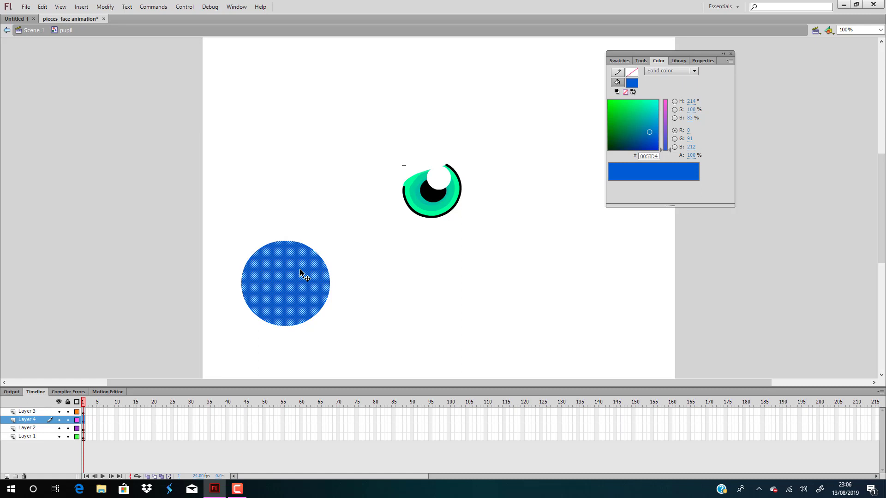
{"action": "key", "text": "q"}
{"action": "left_click_drag", "start_coordinate": [240, 241], "coordinate": [255, 244]}
{"action": "left_click_drag", "start_coordinate": [294, 327], "coordinate": [293, 318]}
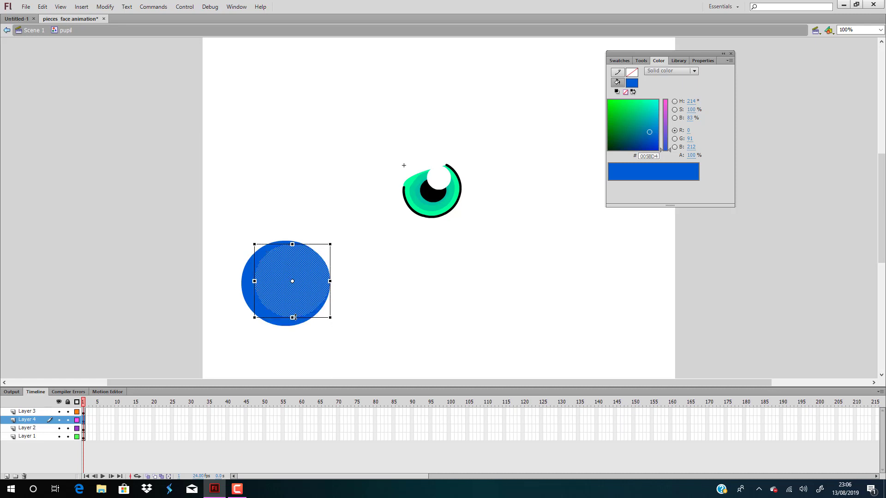
{"action": "left_click_drag", "start_coordinate": [330, 281], "coordinate": [254, 326]}
{"action": "left_click_drag", "start_coordinate": [254, 326], "coordinate": [294, 277]}
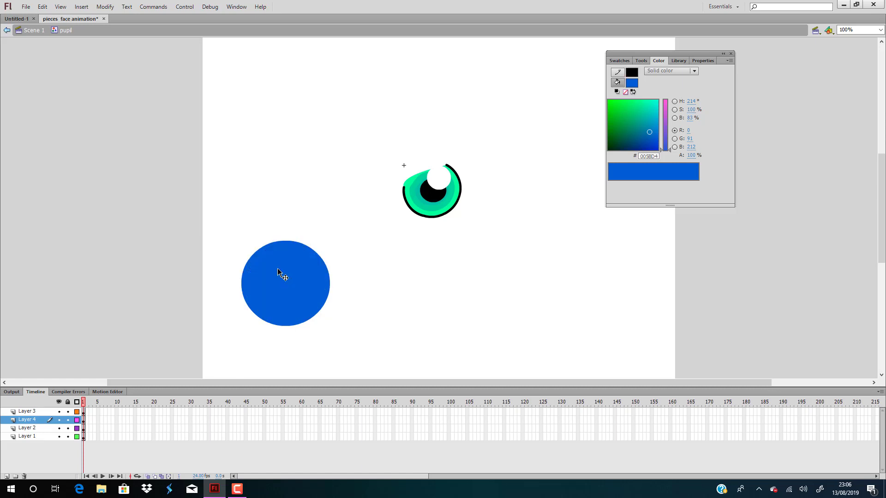
{"action": "left_click_drag", "start_coordinate": [208, 223], "coordinate": [392, 351]}
{"action": "key", "text": "Delete"}
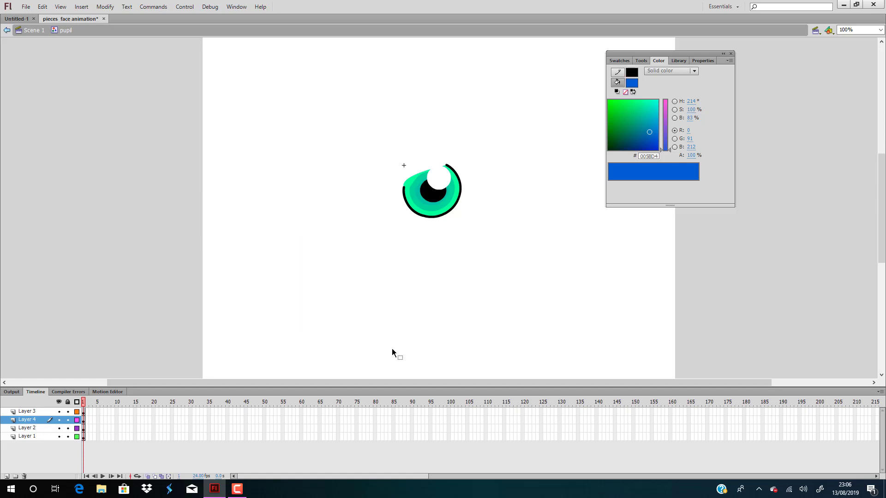
Step: Examine the pupil's black centre and teal iris shapes, return to the main scene and check the whole symbol instance
{"action": "left_click", "coordinate": [440, 195]}
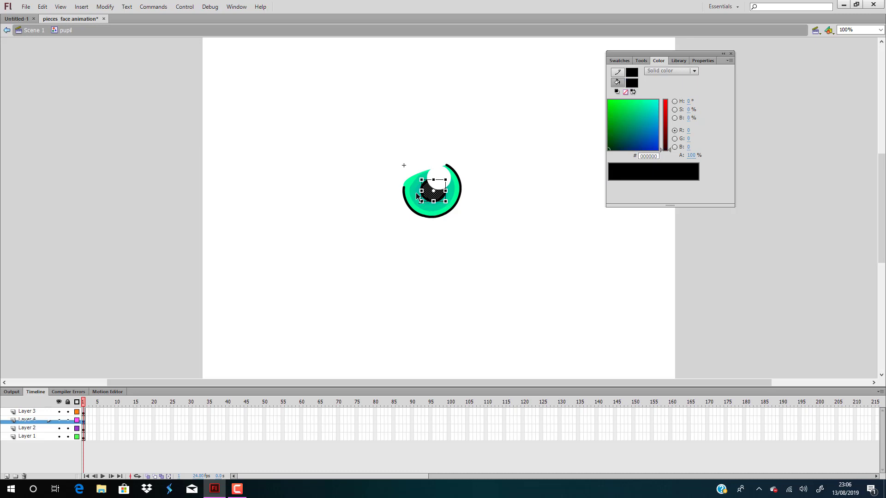
{"action": "left_click", "coordinate": [416, 193]}
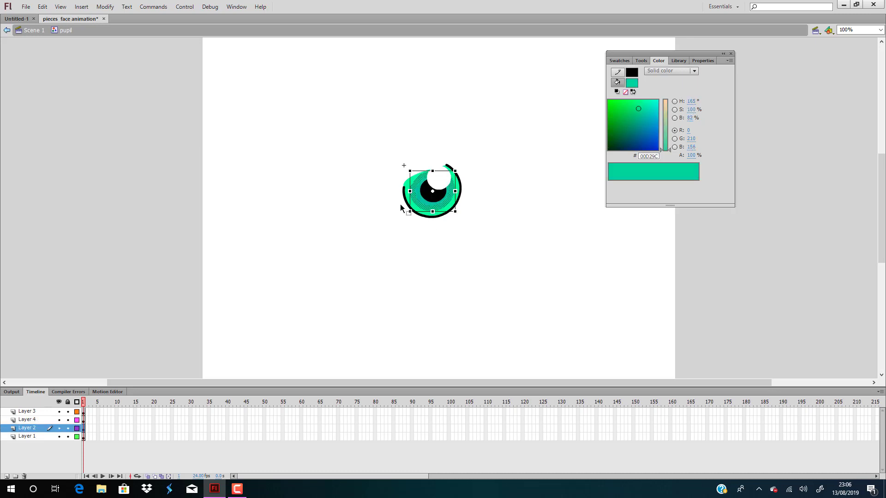
{"action": "left_click", "coordinate": [527, 298]}
{"action": "double_click", "coordinate": [600, 289]}
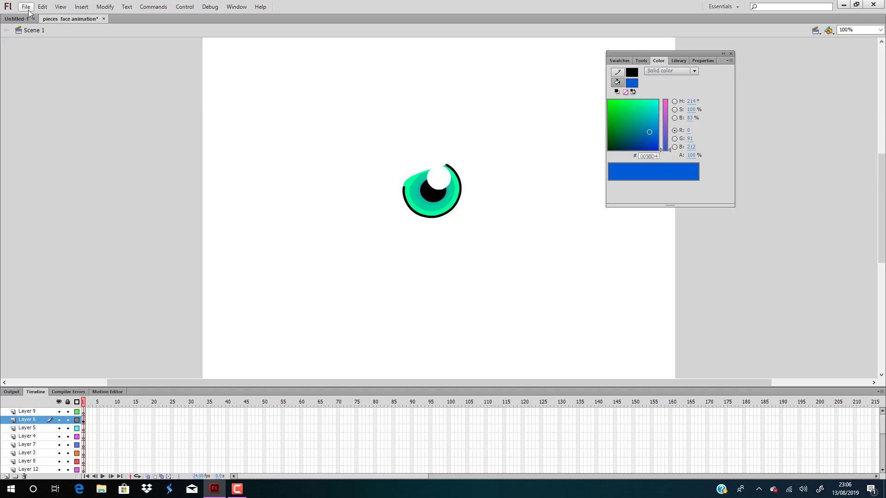
{"action": "left_click", "coordinate": [449, 180]}
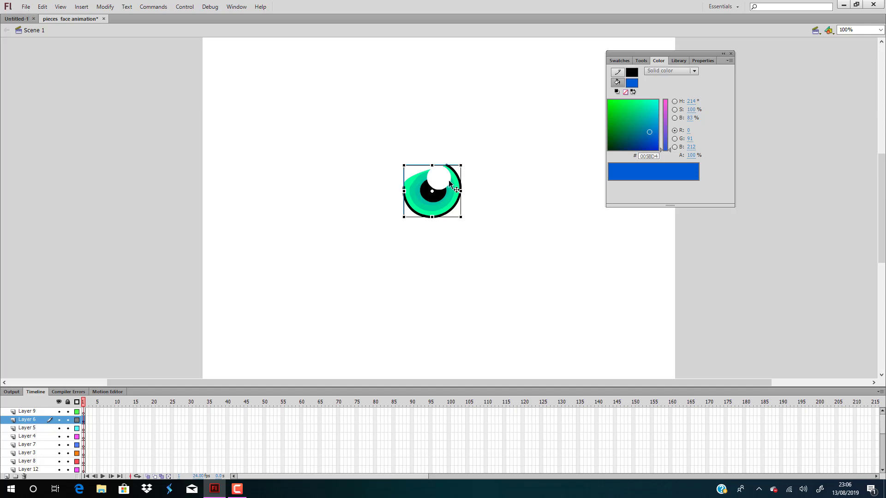
{"action": "left_click", "coordinate": [514, 178]}
Step: Place an instance of the eye symbol from the library on the stage below the pupil
{"action": "left_click", "coordinate": [678, 61]}
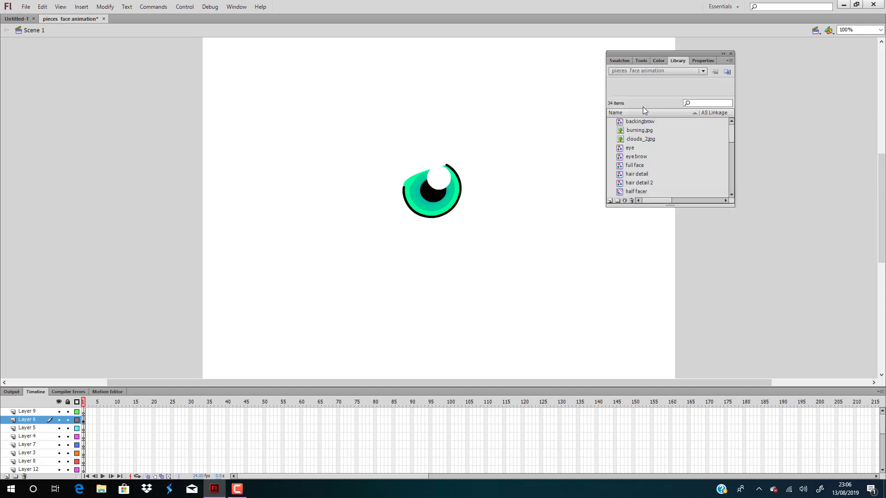
{"action": "left_click", "coordinate": [630, 147]}
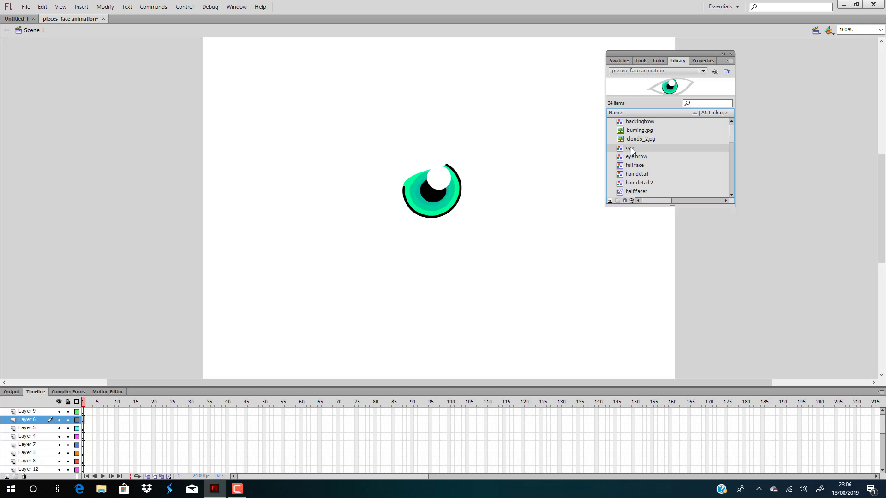
{"action": "left_click_drag", "start_coordinate": [631, 149], "coordinate": [455, 340]}
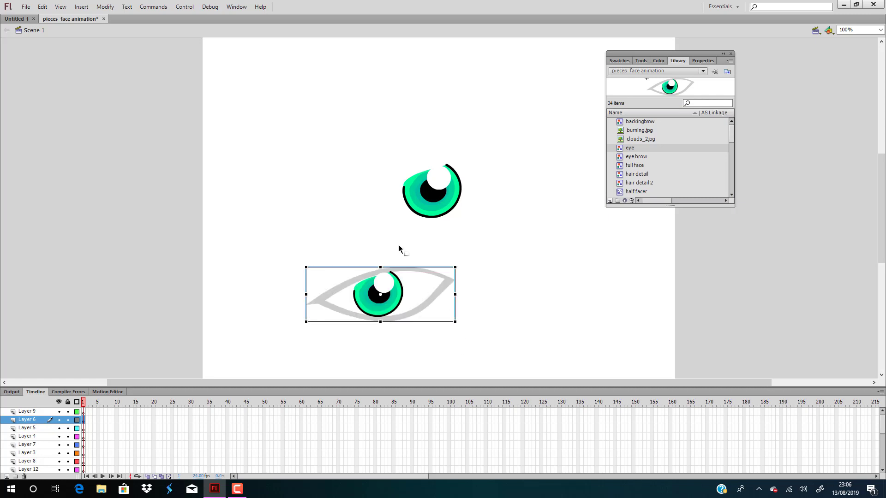
{"action": "left_click", "coordinate": [504, 279]}
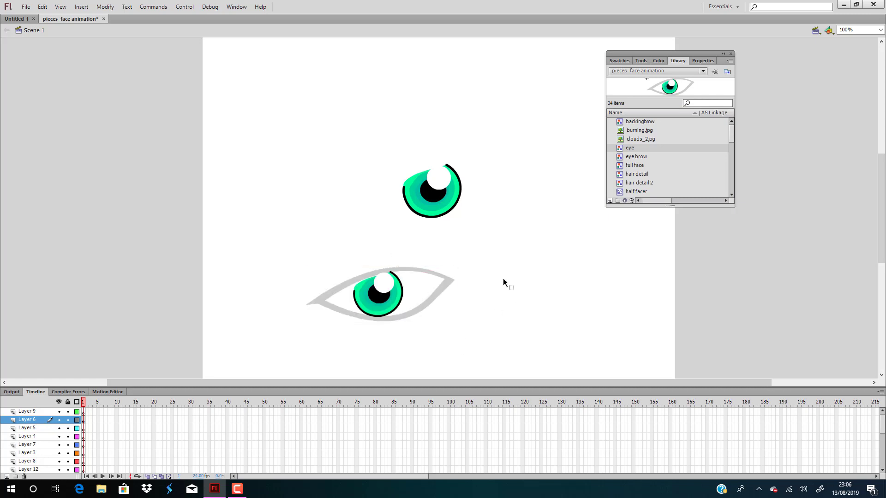
Step: Edit the eye symbol in place, show all its layers as filled shapes instead of outlines, and unlock every layer
{"action": "double_click", "coordinate": [446, 289]}
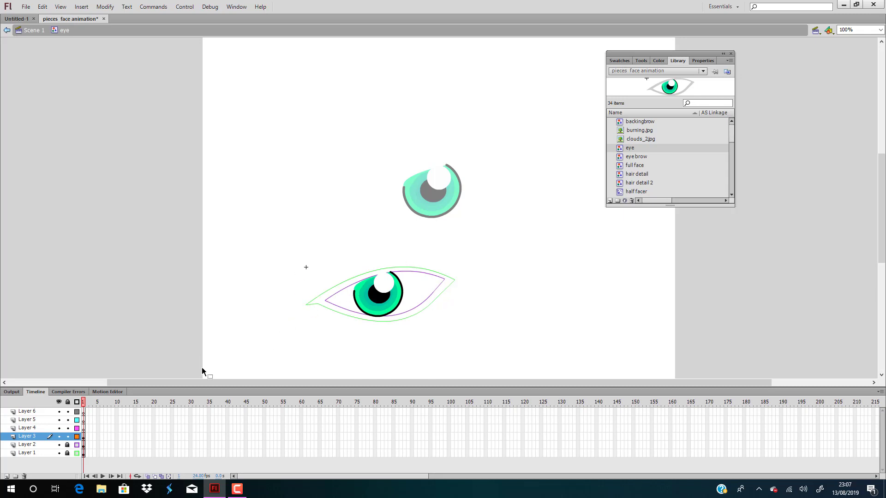
{"action": "left_click", "coordinate": [77, 404]}
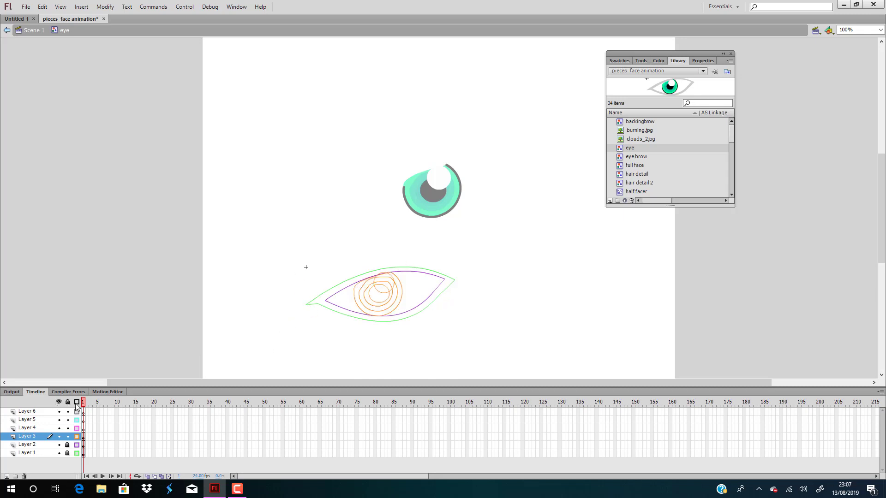
{"action": "left_click", "coordinate": [77, 404]}
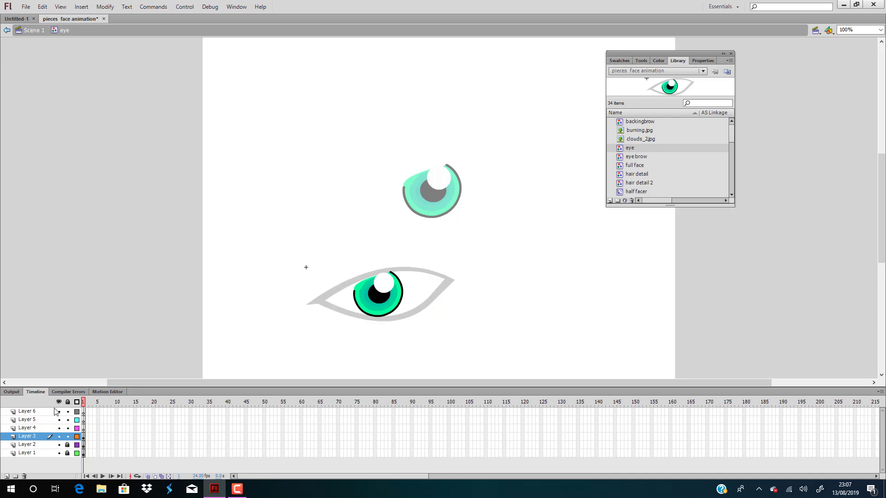
{"action": "left_click", "coordinate": [67, 402]}
{"action": "left_click", "coordinate": [67, 403]}
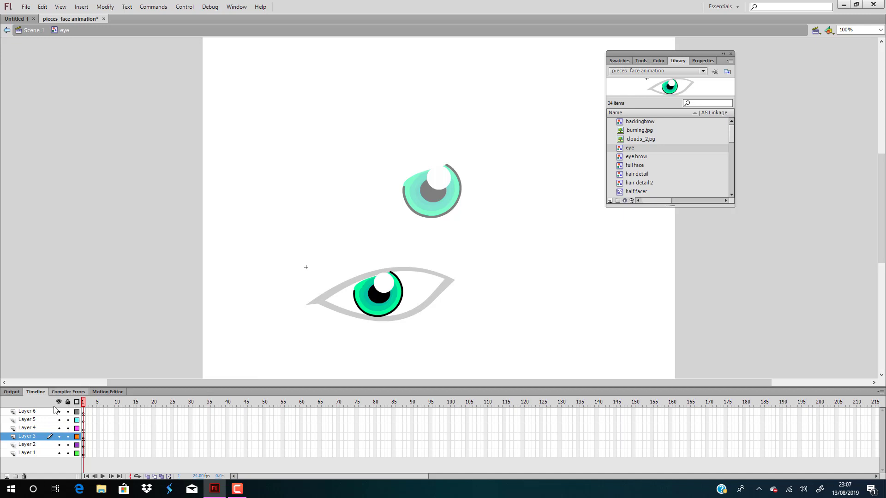
{"action": "left_click", "coordinate": [442, 290]}
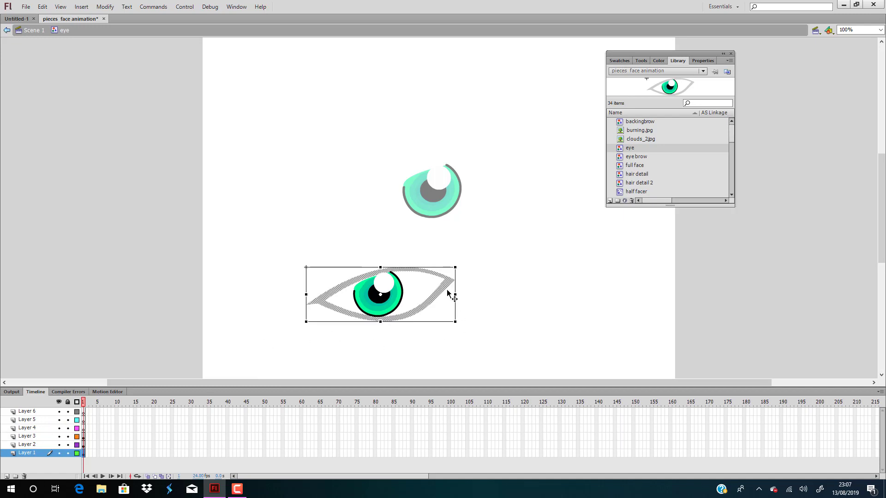
{"action": "left_click", "coordinate": [566, 312]}
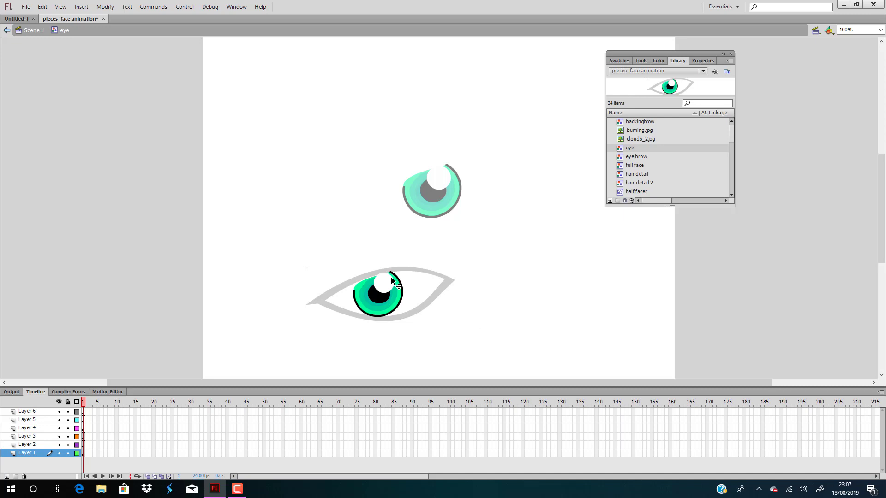
Step: Thicken the grey eye border by bending its upper edge upward and its lower edge downward
{"action": "left_click_drag", "start_coordinate": [393, 270], "coordinate": [395, 250]}
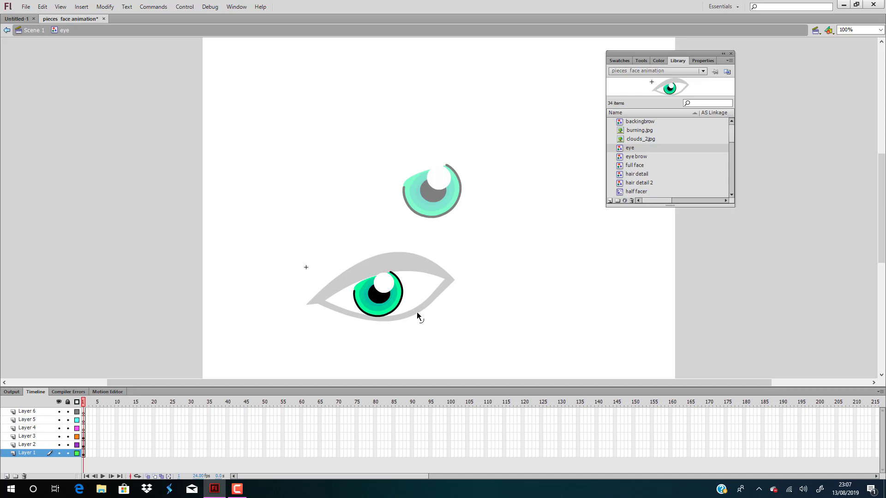
{"action": "left_click_drag", "start_coordinate": [418, 312], "coordinate": [419, 321]}
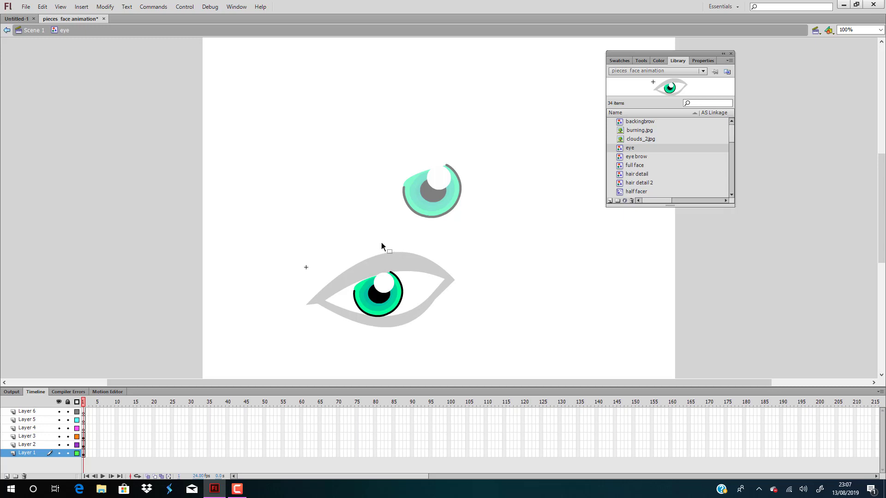
{"action": "mouse_move", "coordinate": [387, 253]}
{"action": "left_mouse_down"}
{"action": "mouse_move", "coordinate": [385, 243]}
{"action": "mouse_move", "coordinate": [388, 253]}
{"action": "left_mouse_up"}
Step: Close all open documents without saving the changes to the pieces face animation file
{"action": "left_click", "coordinate": [26, 6]}
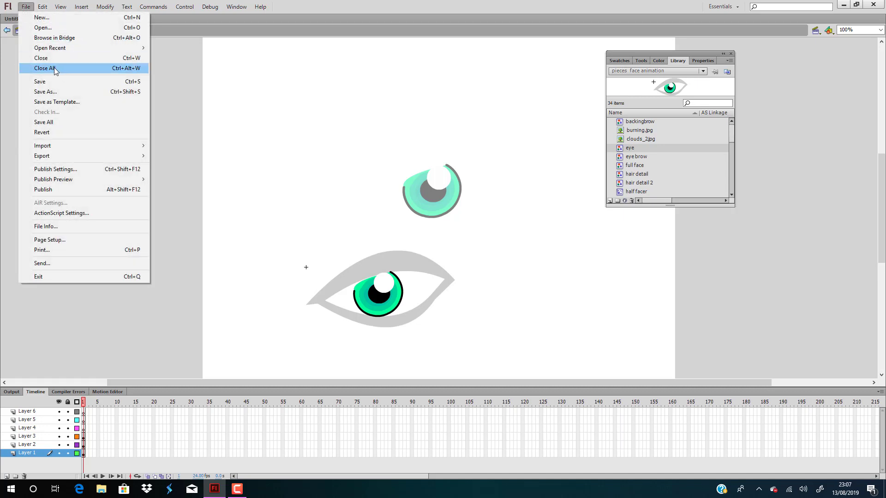
{"action": "left_click", "coordinate": [54, 68]}
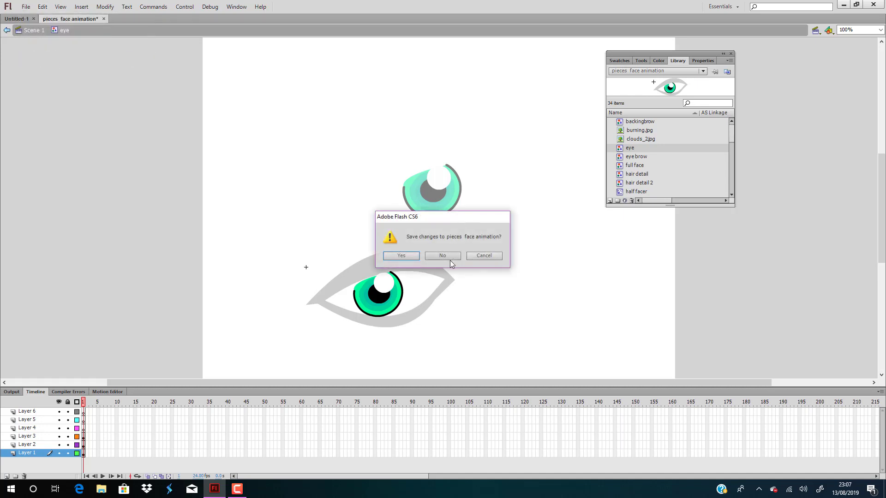
{"action": "left_click", "coordinate": [439, 256]}
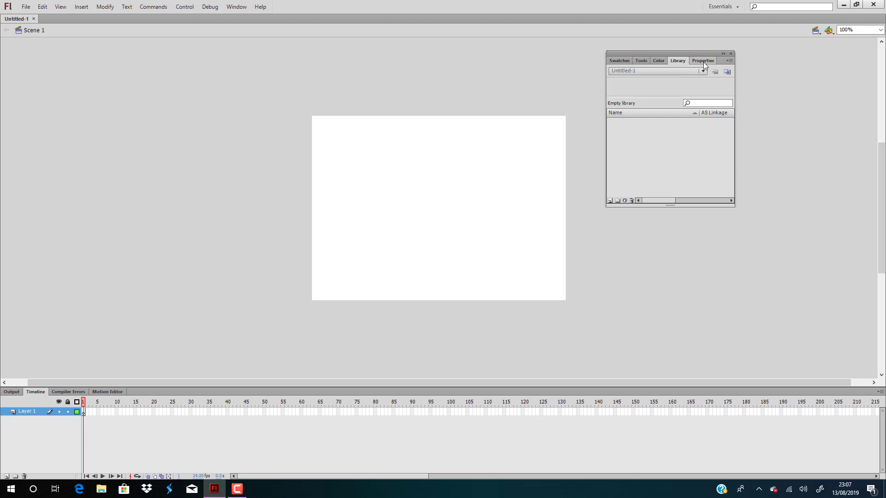
Step: Draw a blue rectangle with a black outline in the upper middle of the stage using the Rectangle tool
{"action": "left_click", "coordinate": [636, 60]}
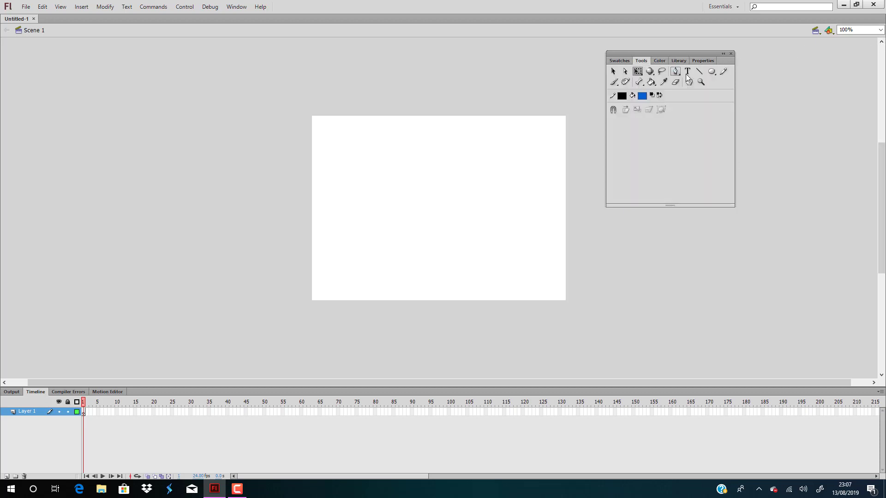
{"action": "left_click", "coordinate": [712, 72]}
{"action": "left_click", "coordinate": [734, 72]}
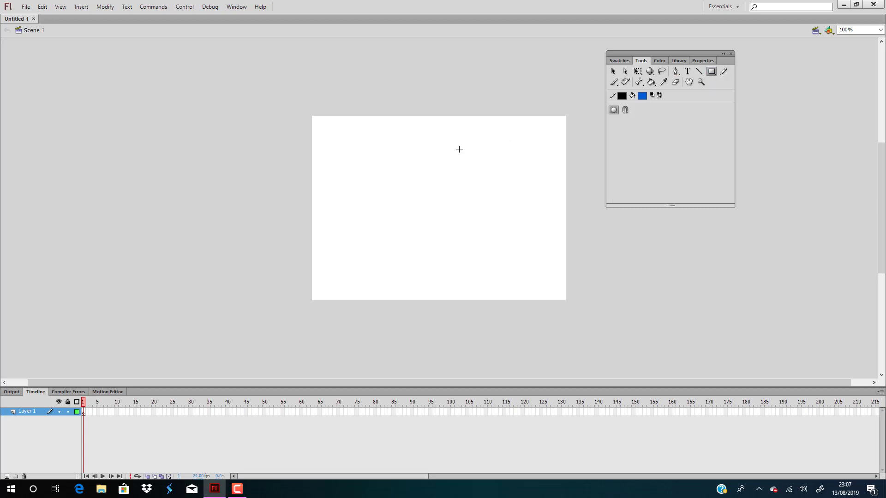
{"action": "left_click_drag", "start_coordinate": [362, 156], "coordinate": [481, 215]}
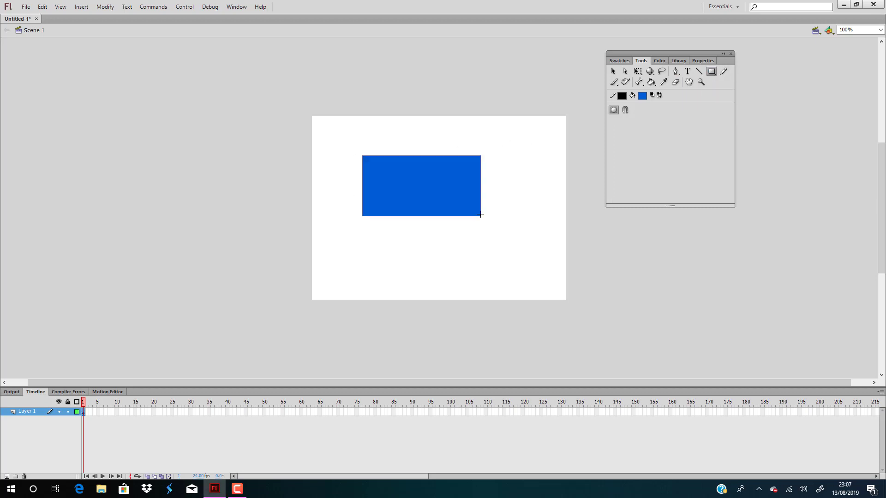
Step: Reshape the rectangle into an angular zigzag by pulling new corner points out of its lower and upper edges with the Selection tool
{"action": "key", "text": "v"}
{"action": "double_click", "coordinate": [401, 182]}
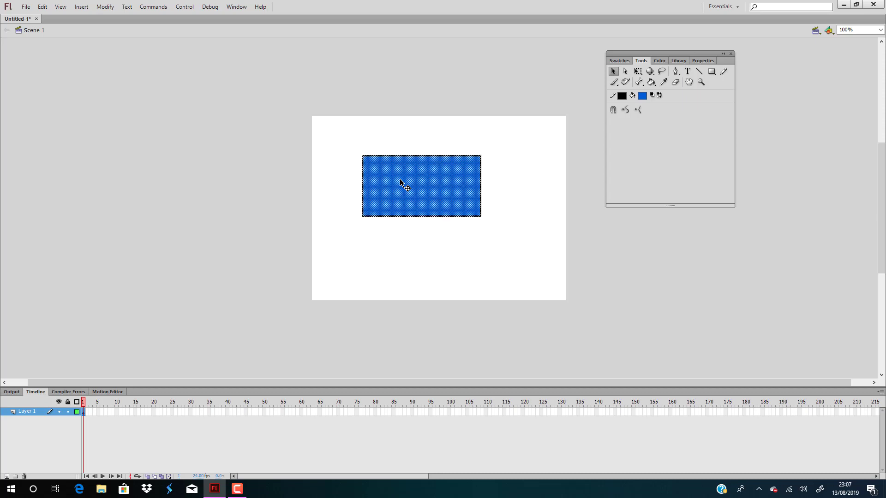
{"action": "left_click", "coordinate": [423, 253]}
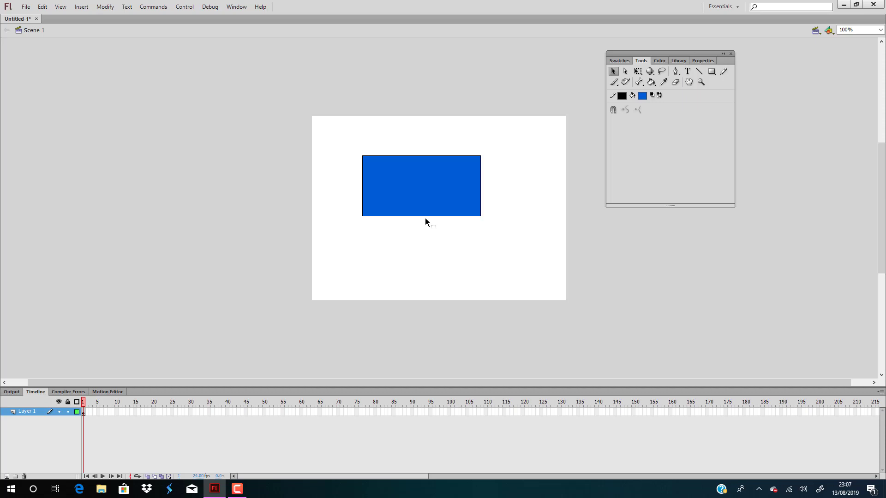
{"action": "left_click_drag", "start_coordinate": [425, 217], "coordinate": [439, 198]}
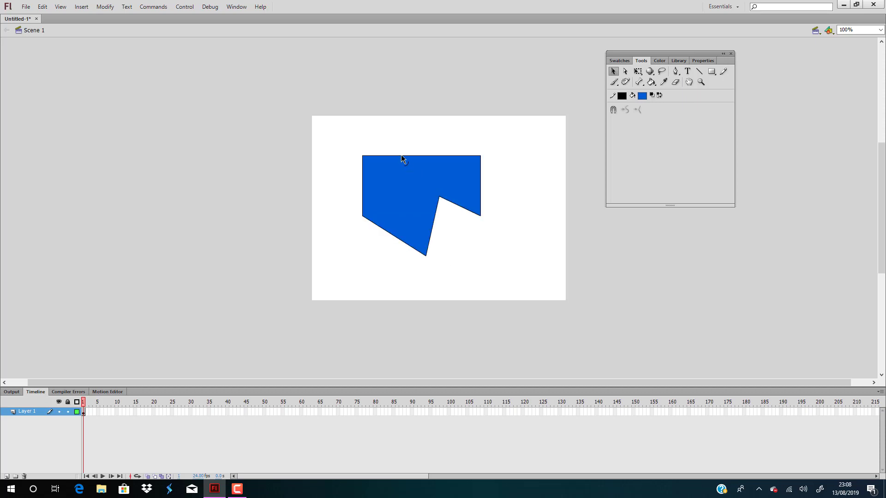
{"action": "left_click_drag", "start_coordinate": [401, 156], "coordinate": [429, 144]}
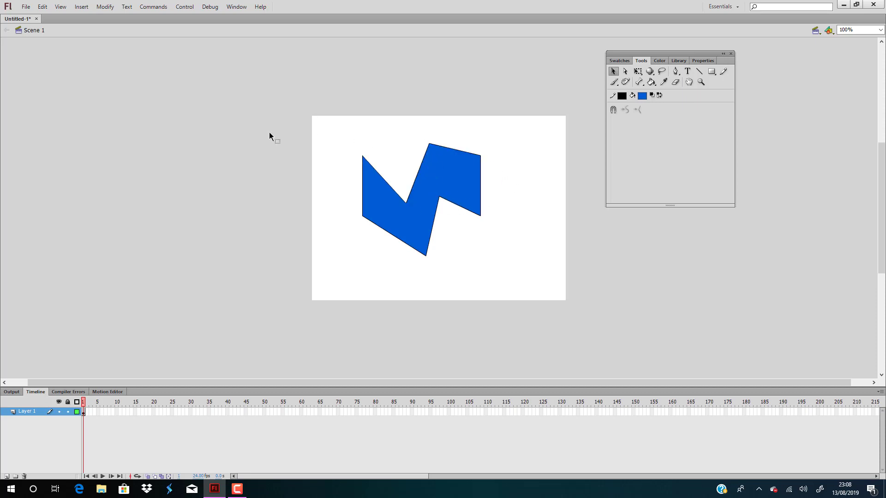
Step: Delete the entire zigzag shape from the stage and quit Flash without saving the changes to Untitled-1
{"action": "left_click_drag", "start_coordinate": [269, 132], "coordinate": [546, 291]}
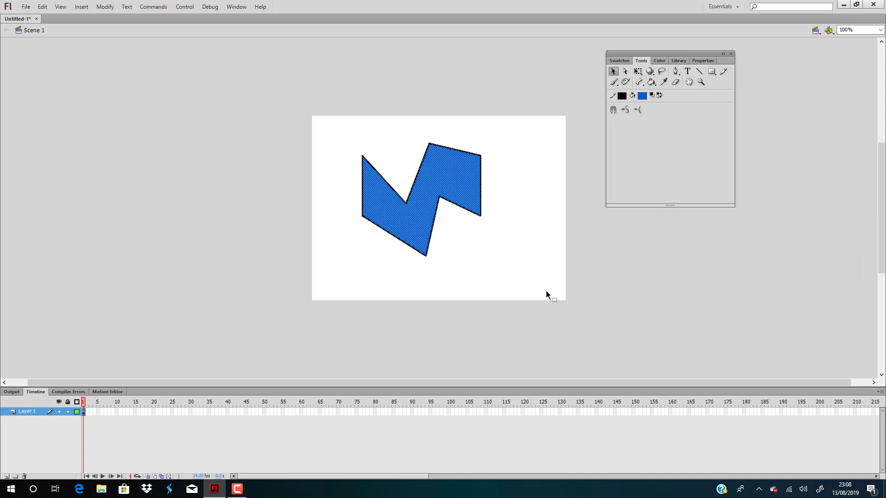
{"action": "key", "text": "Delete"}
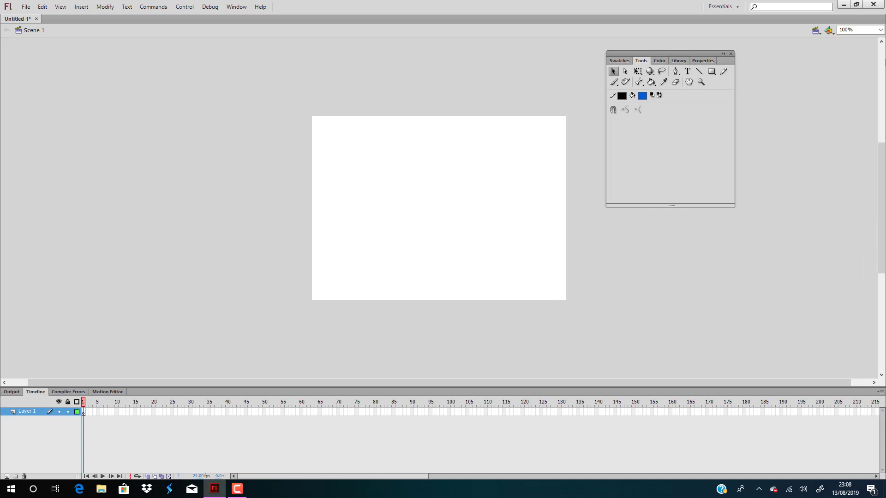
{"action": "left_click", "coordinate": [873, 4]}
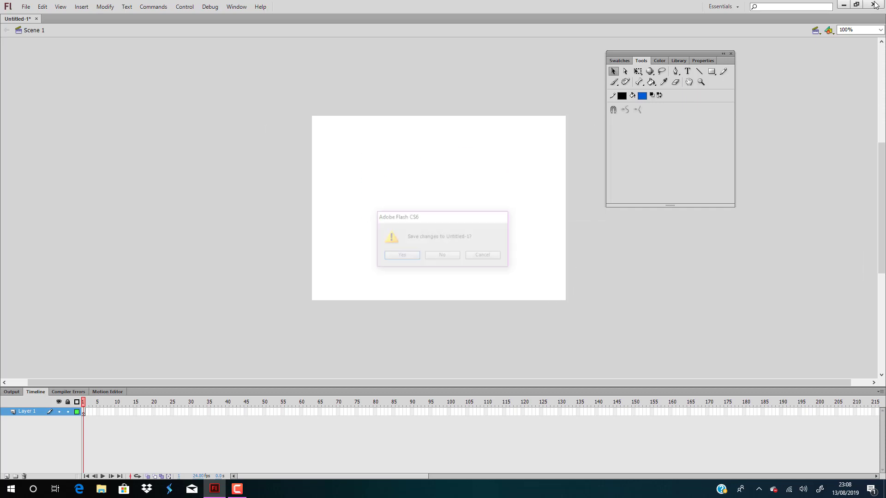
{"action": "left_click", "coordinate": [443, 256]}
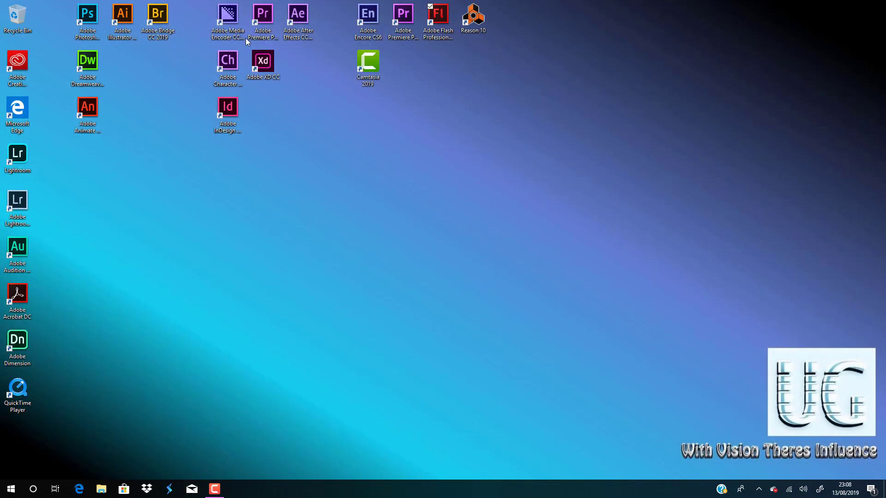
Step: Switch to Adobe Premiere Pro, open the recent project "vision is influence animation ident", and move the playhead to the sequence start
{"action": "left_click", "coordinate": [266, 25]}
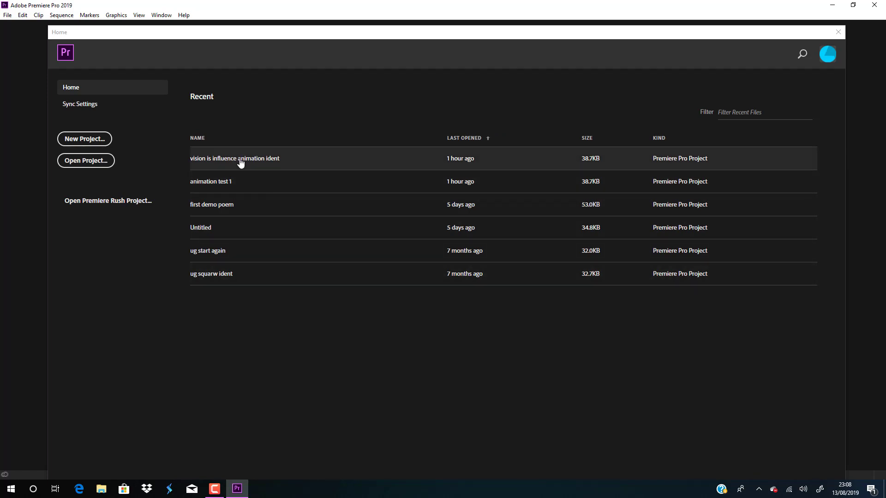
{"action": "left_click", "coordinate": [276, 159]}
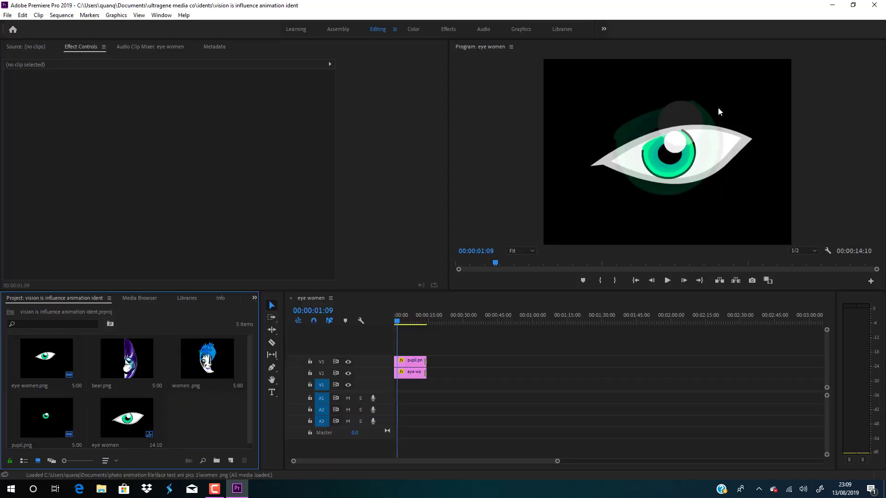
{"action": "left_click_drag", "start_coordinate": [401, 318], "coordinate": [372, 324]}
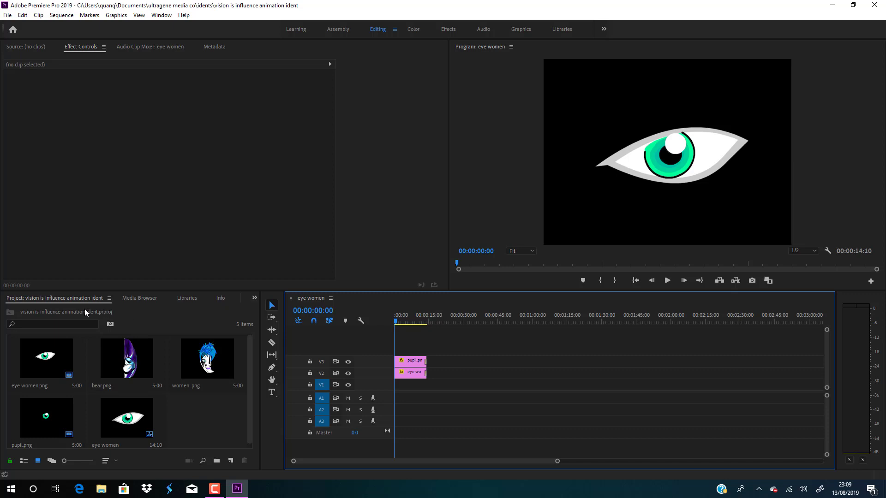
Step: Apply the Cross Dissolve video transition to the start of the pupil clip on V3 and the eye women clip on V2
{"action": "left_click", "coordinate": [255, 299]}
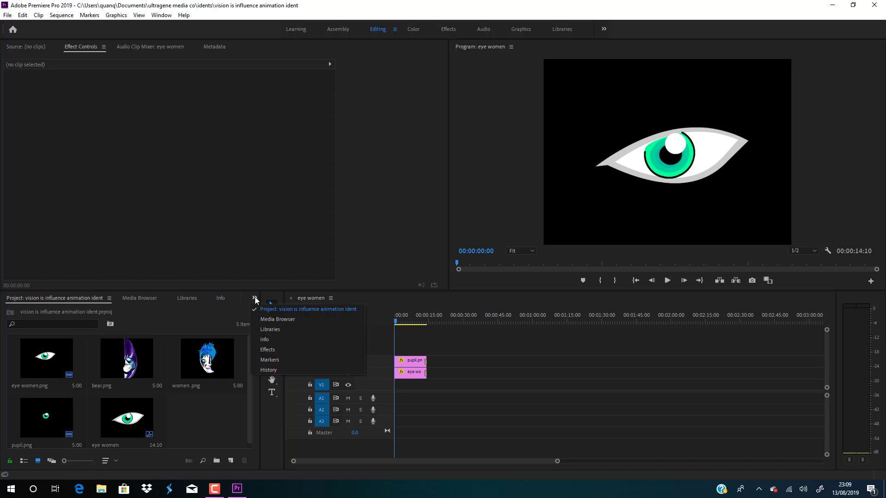
{"action": "left_click", "coordinate": [276, 349]}
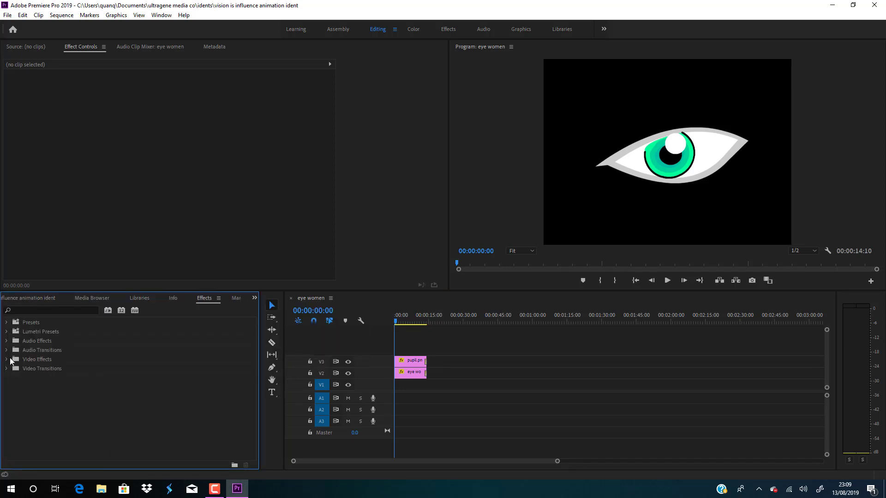
{"action": "left_click", "coordinate": [7, 369]}
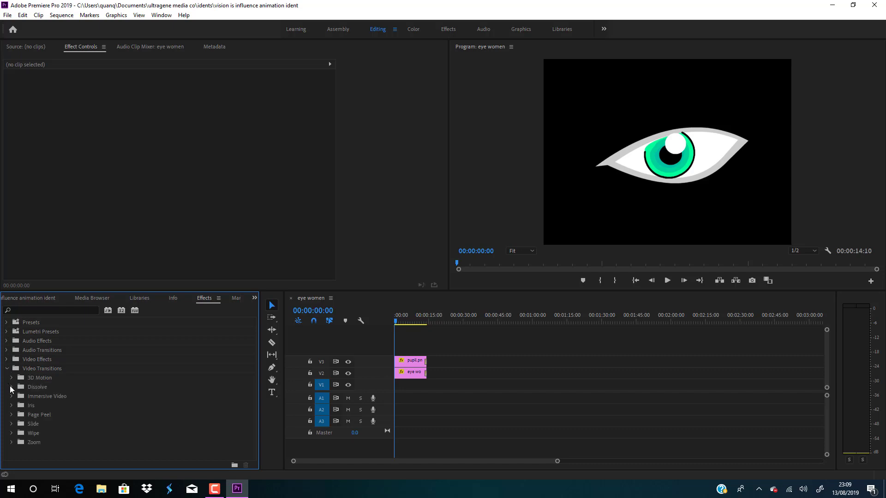
{"action": "left_click", "coordinate": [12, 387]}
{"action": "left_click_drag", "start_coordinate": [29, 405], "coordinate": [400, 363]}
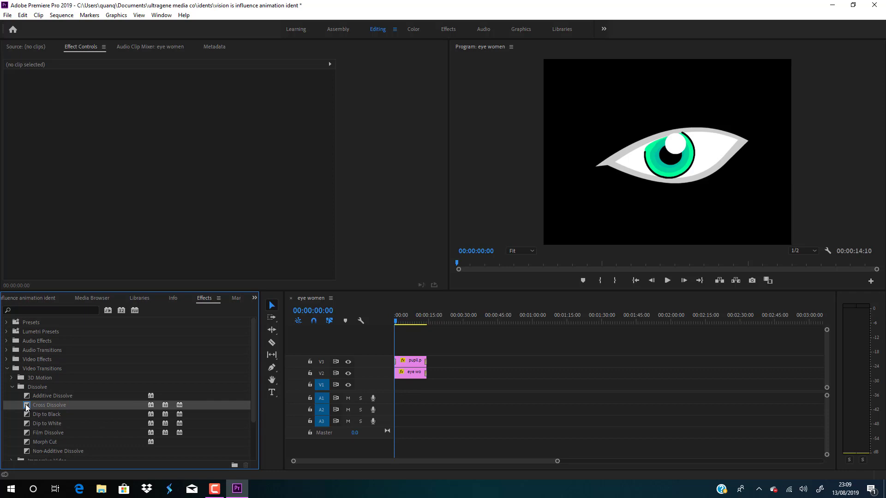
{"action": "left_click_drag", "start_coordinate": [27, 407], "coordinate": [399, 373]}
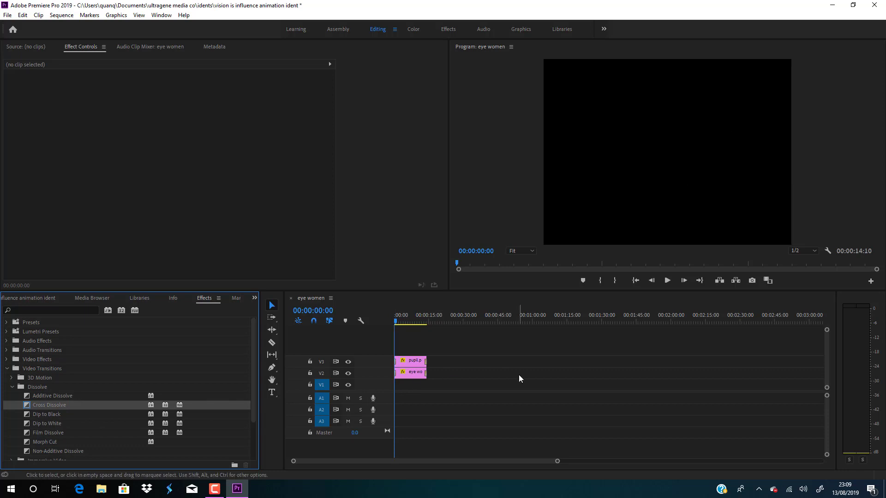
Step: Save the project and play the eye women sequence from its start to its end
{"action": "left_click", "coordinate": [7, 14]}
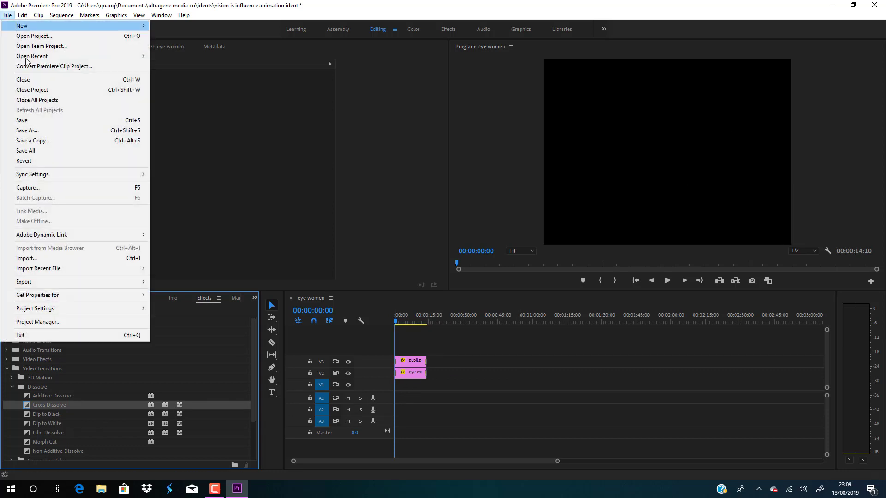
{"action": "left_click", "coordinate": [31, 121]}
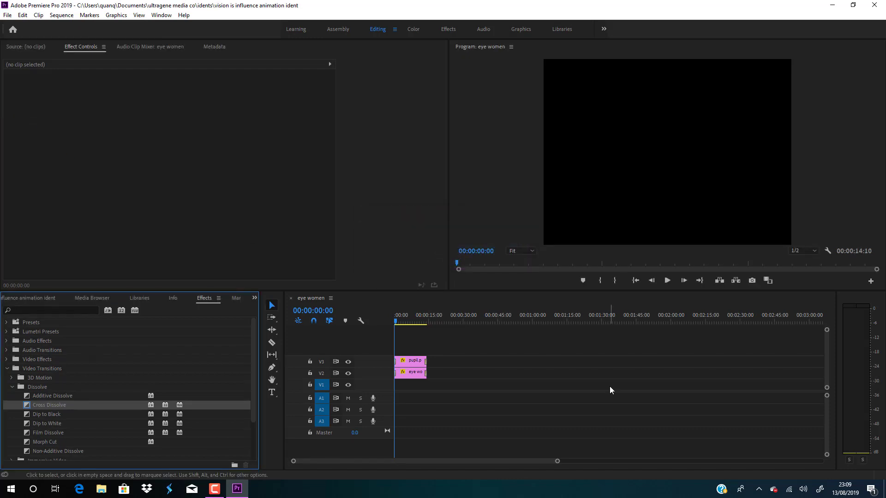
{"action": "key", "text": "space"}
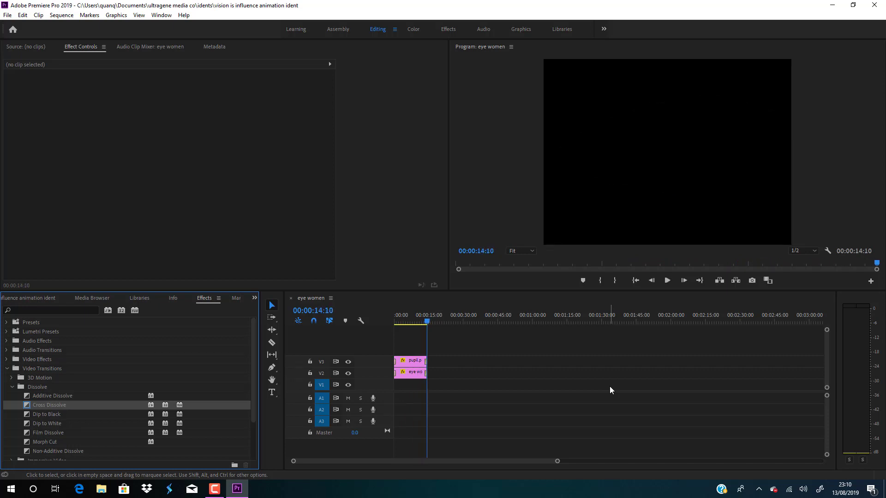
{"action": "key", "text": "space"}
Step: Try to open the media export settings for the eye women sequence
{"action": "left_click", "coordinate": [8, 14]}
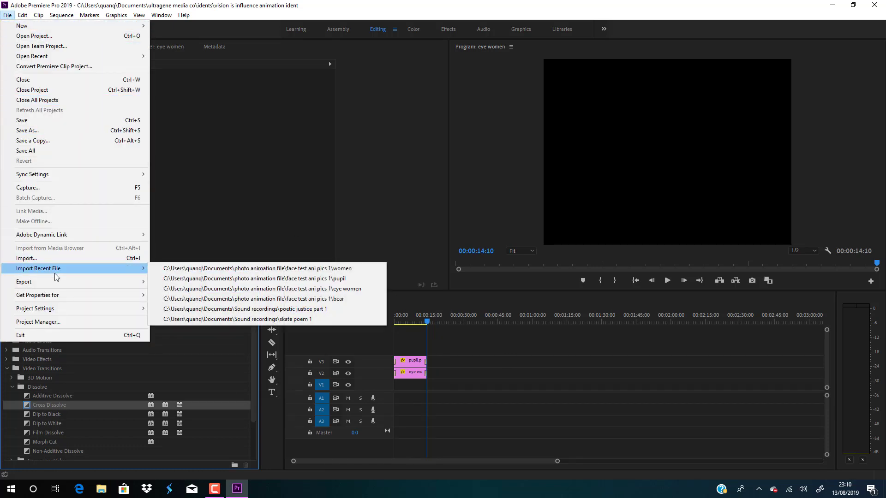
{"action": "mouse_move", "coordinate": [67, 283]}
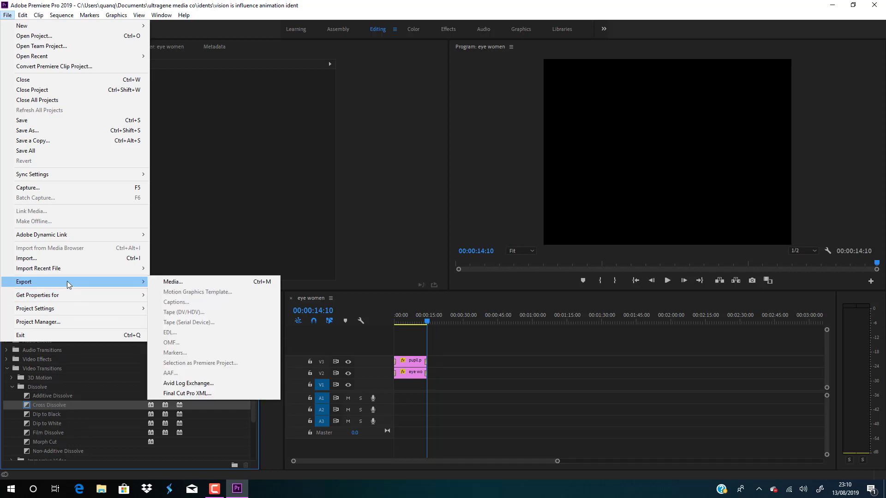
{"action": "left_click", "coordinate": [192, 284]}
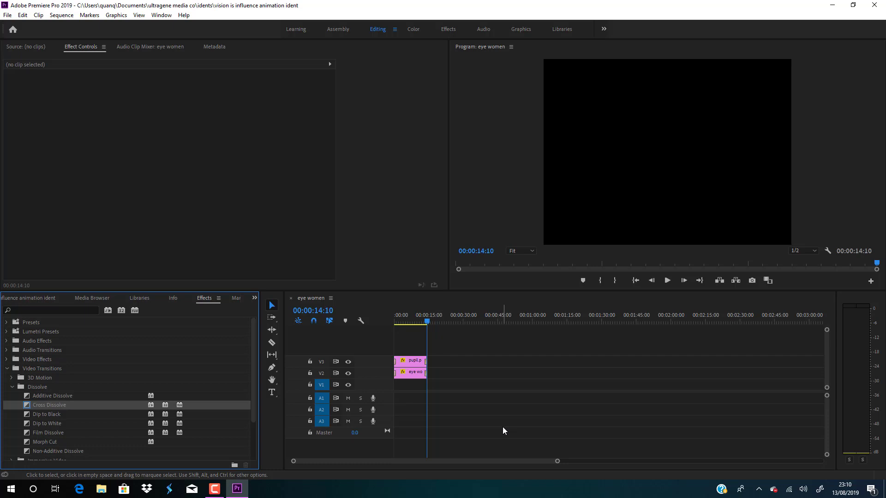
{"action": "left_click", "coordinate": [237, 488]}
{"action": "left_click", "coordinate": [237, 488]}
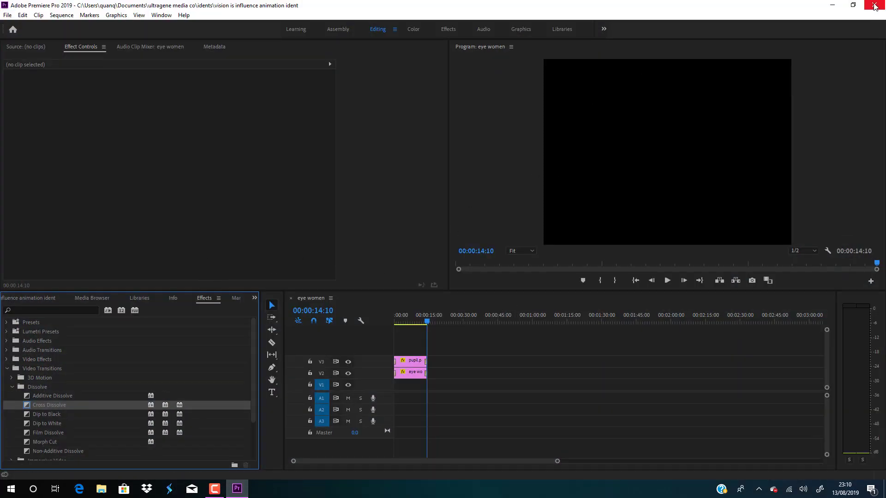
Step: Request the media export of the eye women sequence once more, and close Premiere Pro
{"action": "left_click", "coordinate": [7, 14]}
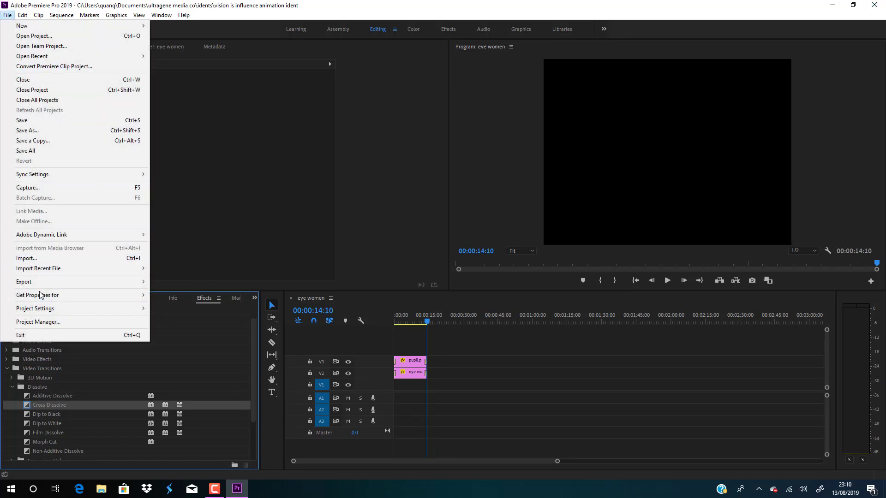
{"action": "mouse_move", "coordinate": [46, 286]}
{"action": "left_click", "coordinate": [194, 282]}
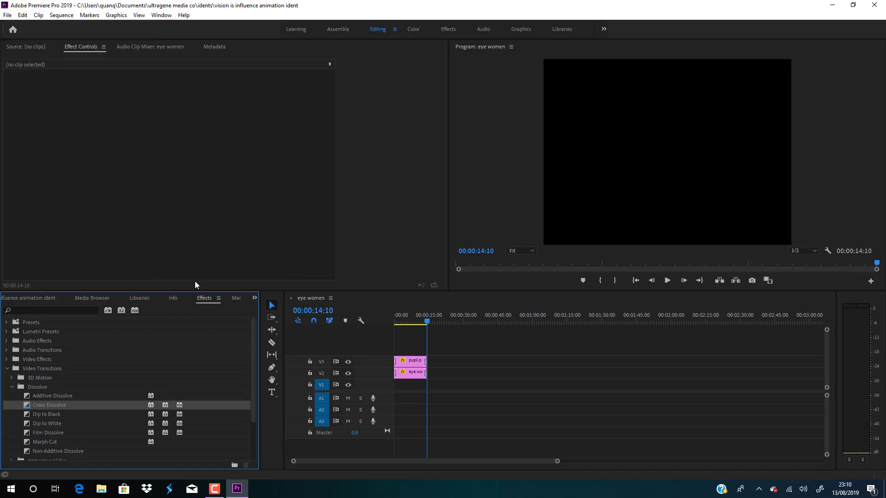
{"action": "left_click", "coordinate": [875, 5]}
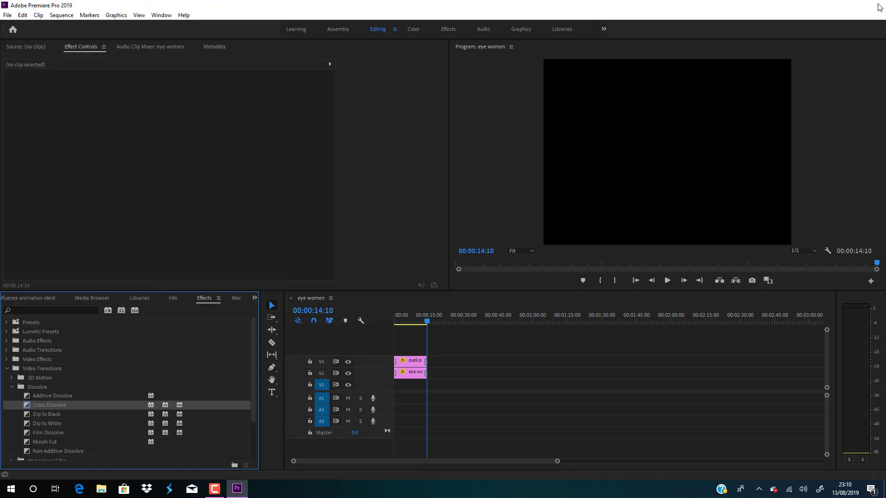